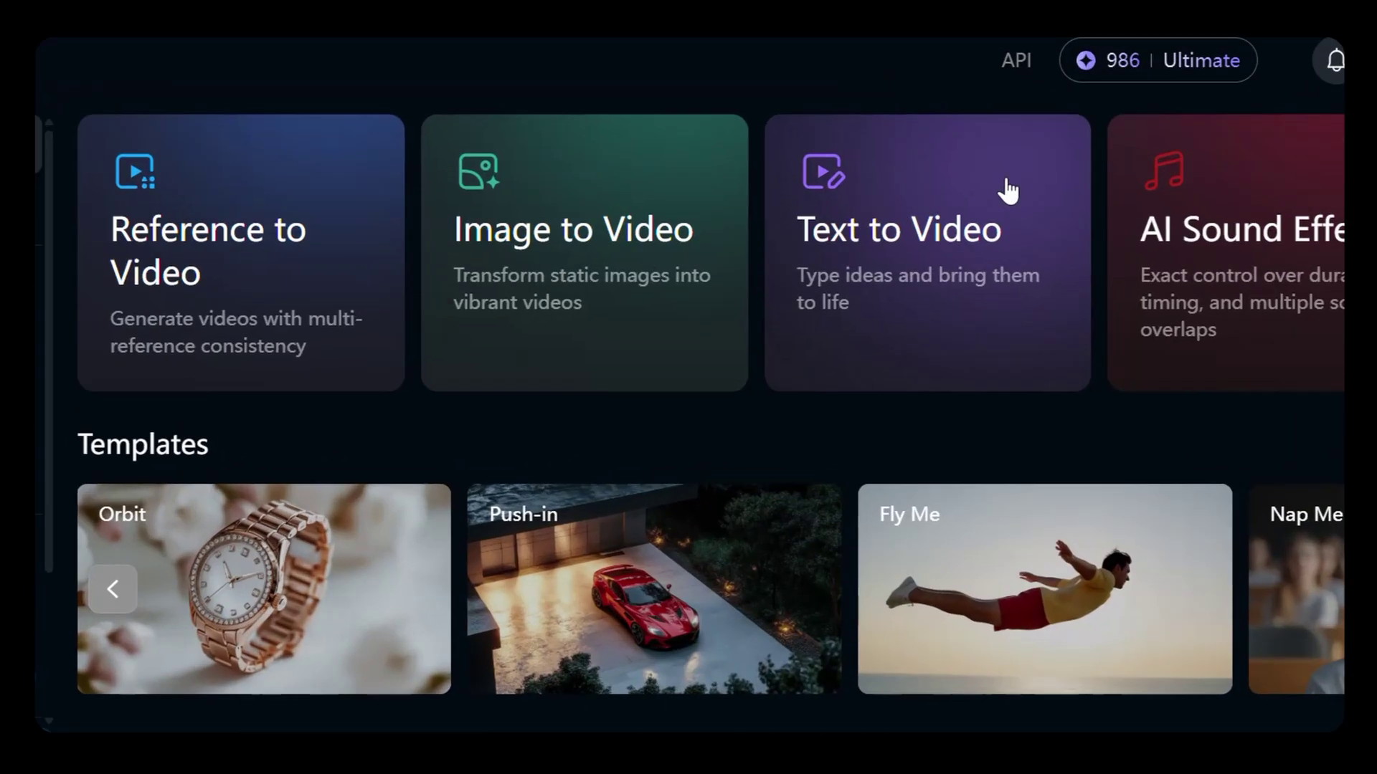
- Generate a 5-second 1080p 16:9 text-to-video of a woman and humanoid robot on a neon street
left_click(882, 244)
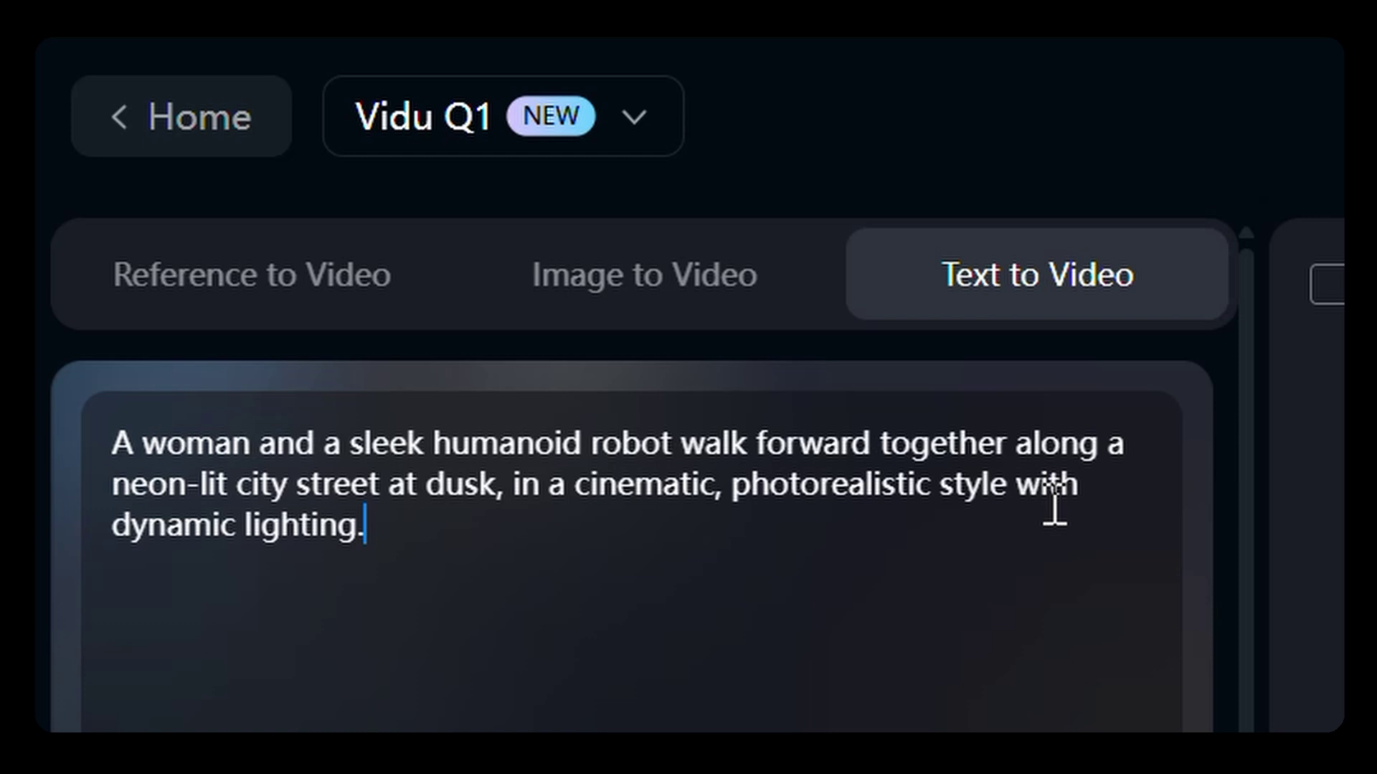
scroll(1086, 638, "down", 8)
mouse_move(457, 271)
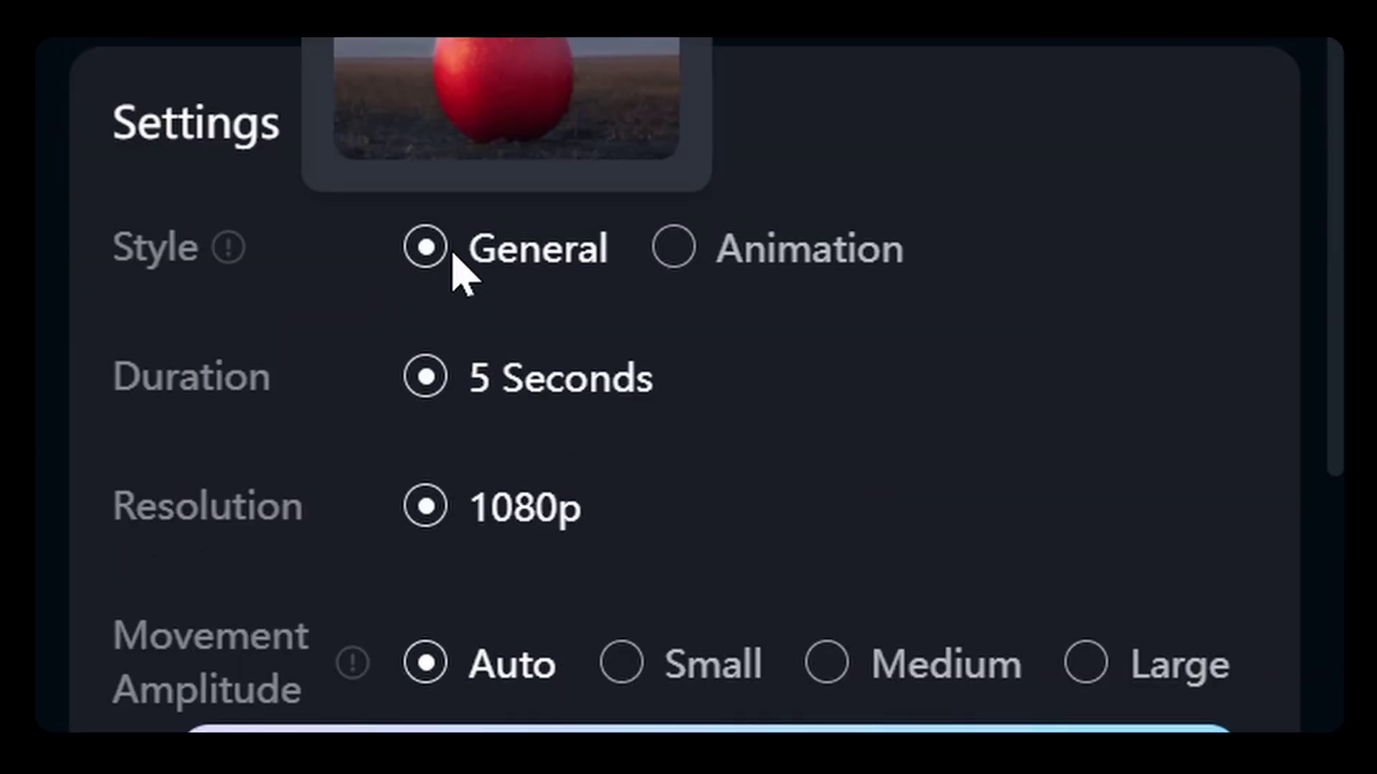
scroll(429, 401, "down", 3)
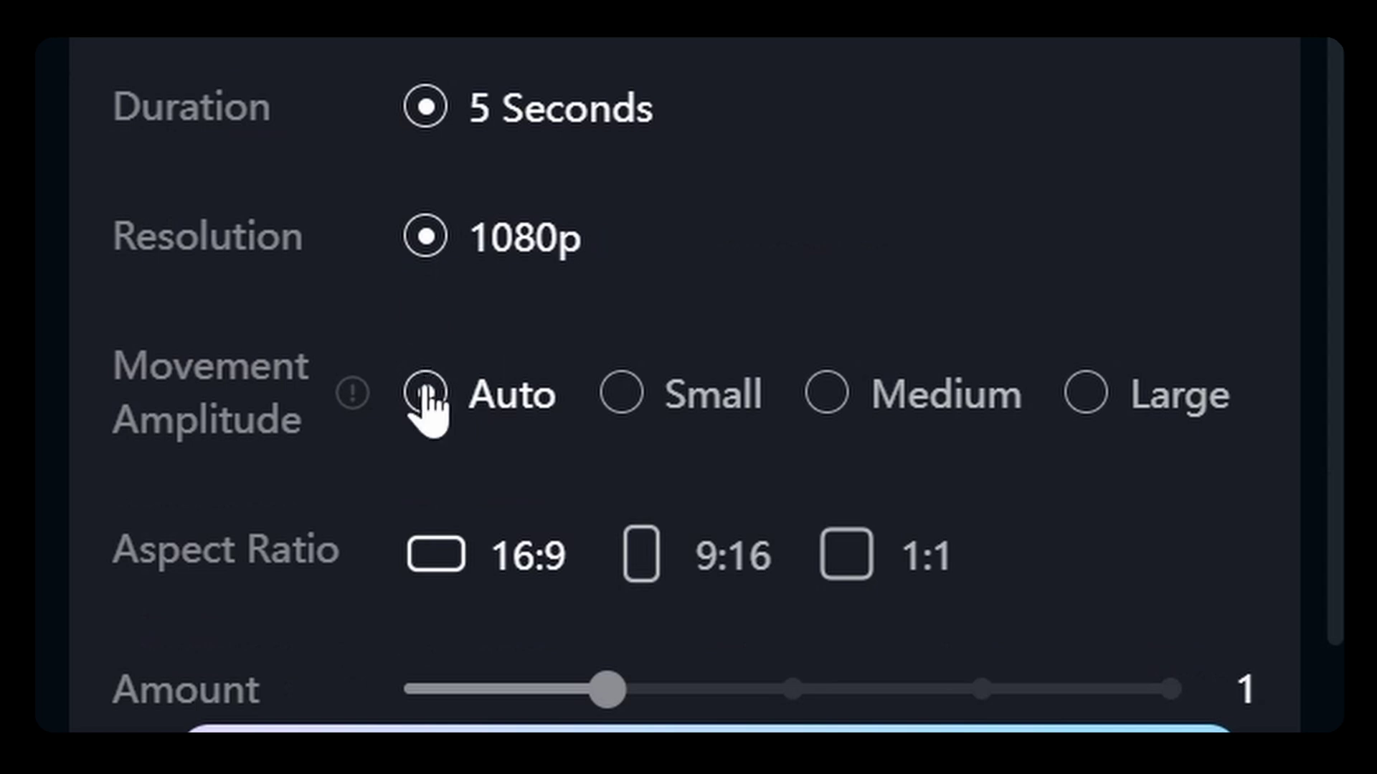
scroll(438, 366, "down", 3)
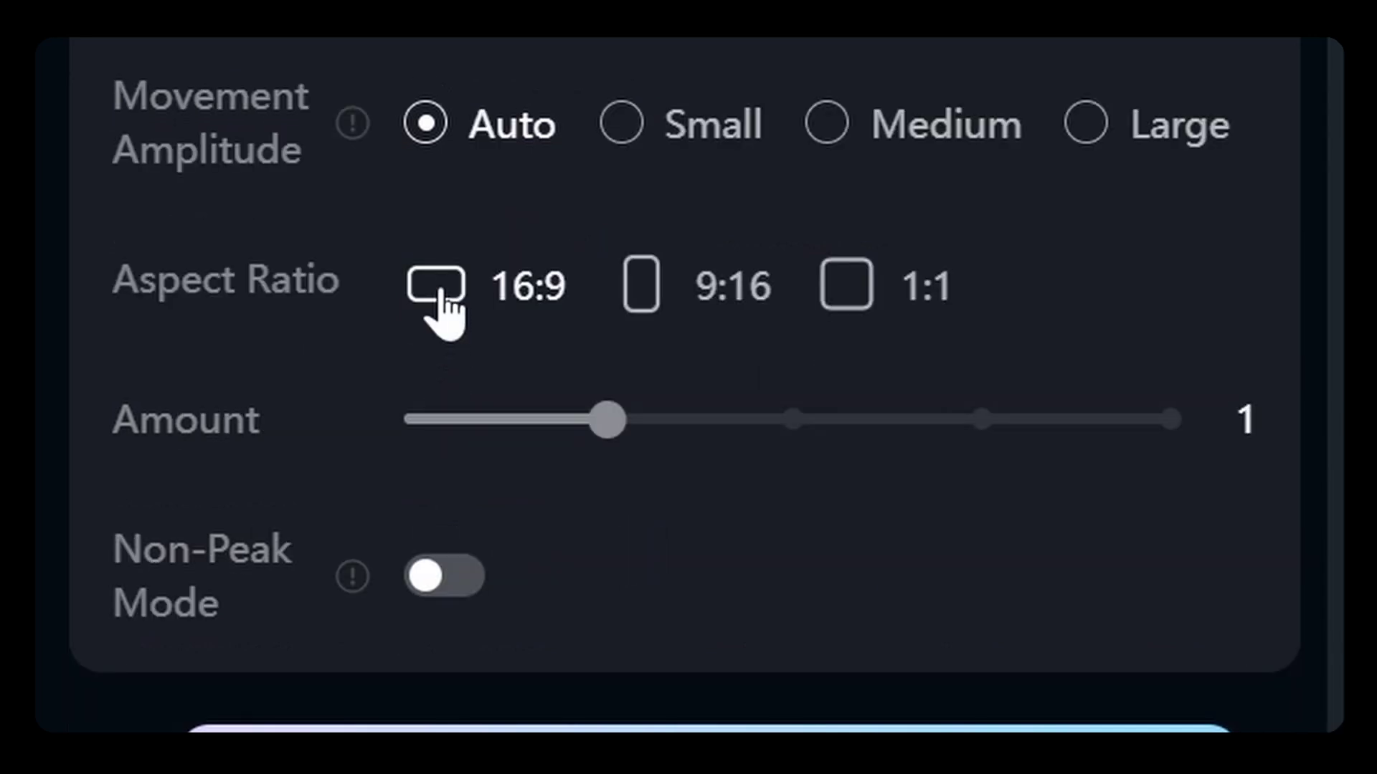
scroll(441, 294, "down", 2)
left_click(605, 706)
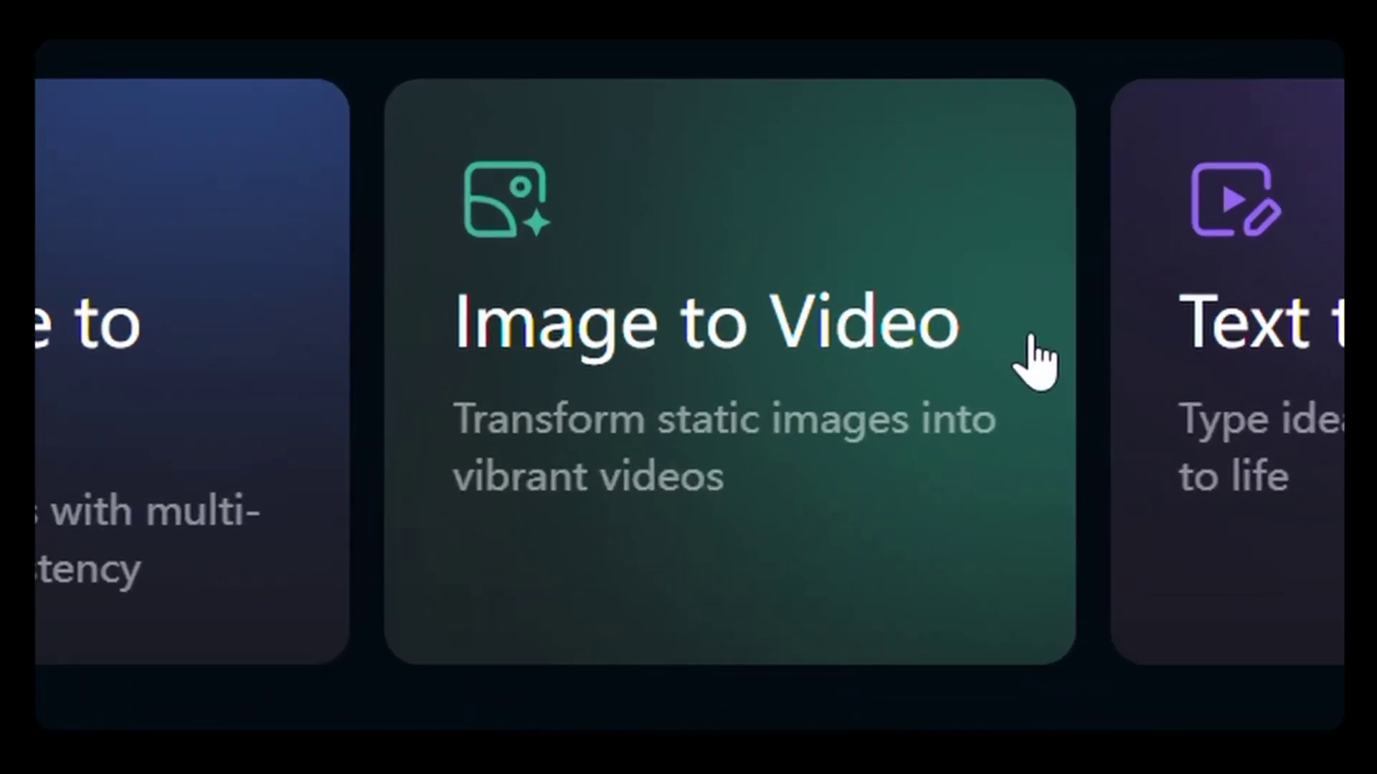
- Make an image-to-video from both skateboarder images with the face-to-night-tricks transition prompt
left_click(1032, 359)
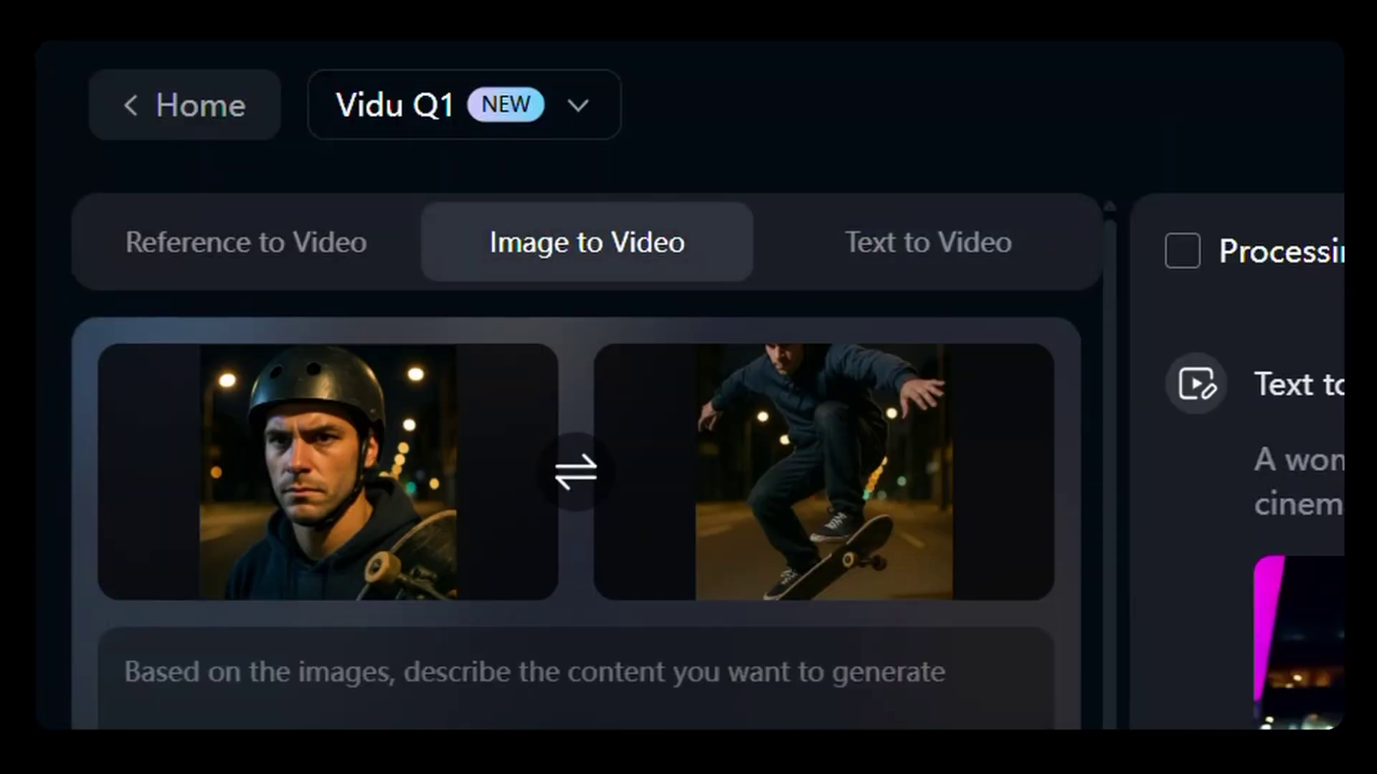
scroll(355, 719, "down", 2)
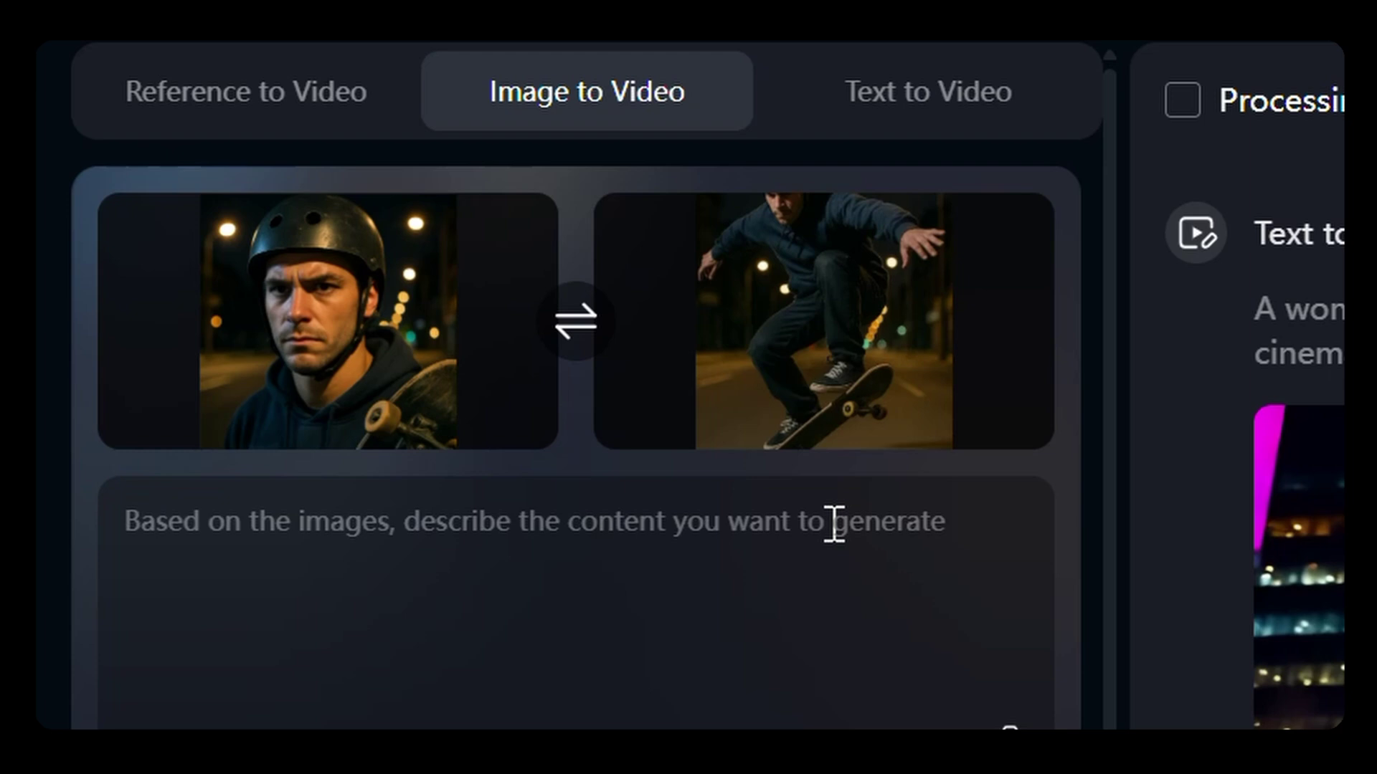
type("Transition from a close-up of a human skateboarders determined face under city streetlights at night to the skateboarder performing tricks")
scroll(937, 717, "down", 6)
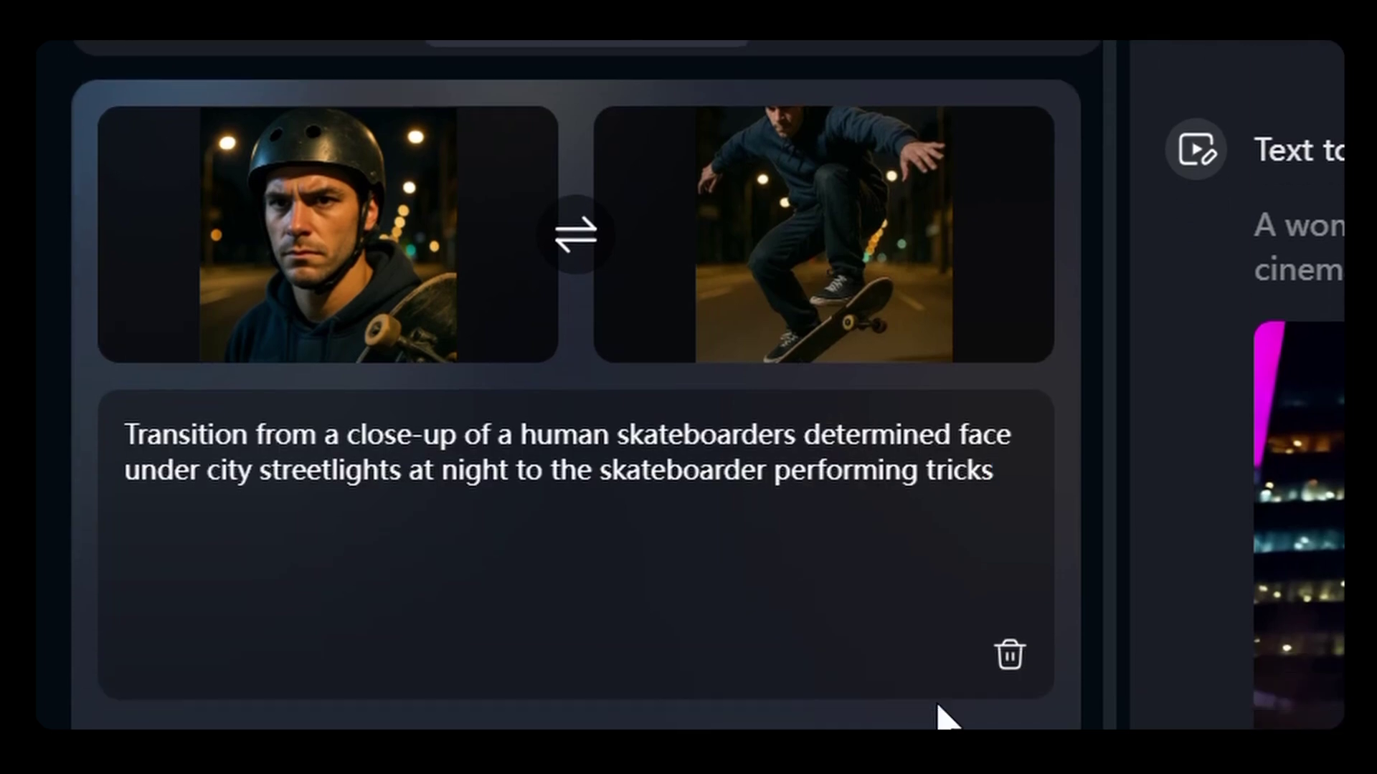
scroll(937, 240, "down", 3)
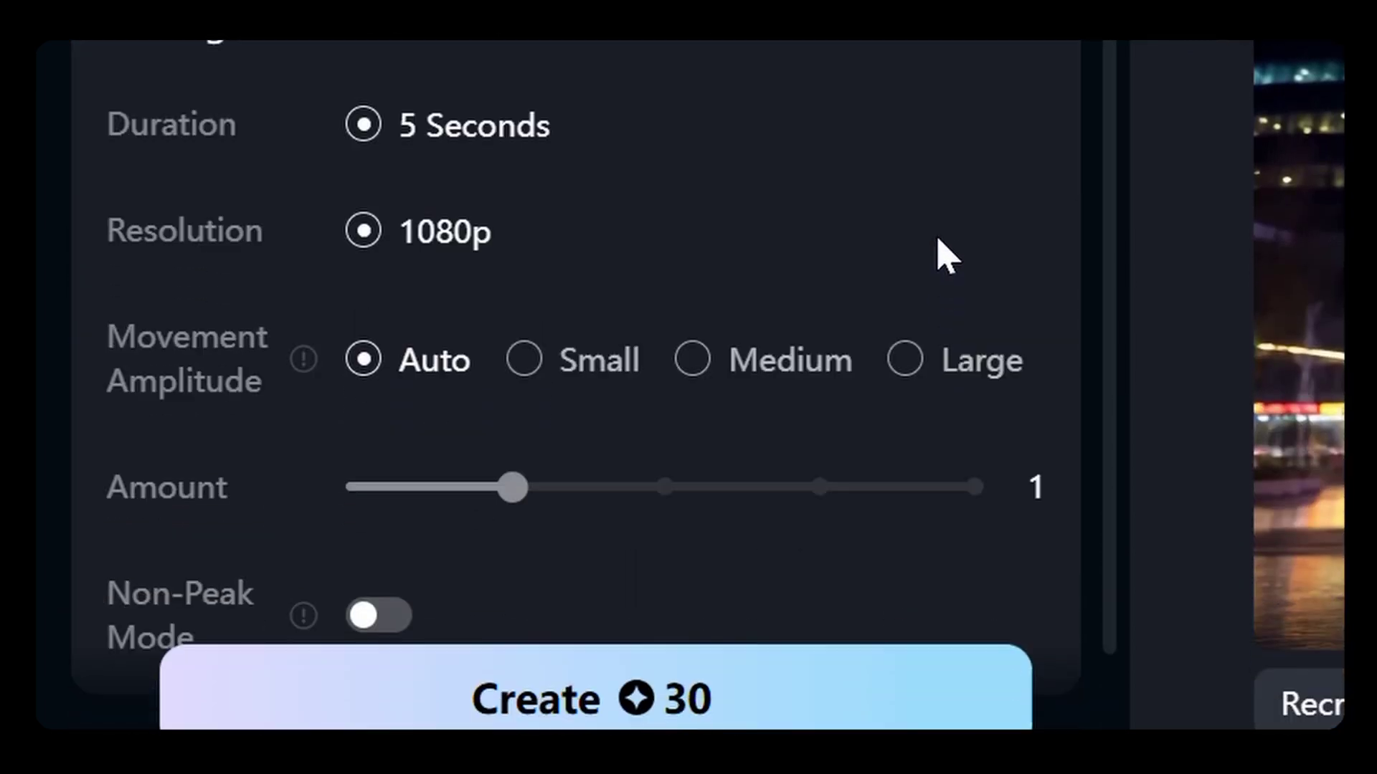
scroll(934, 240, "down", 2)
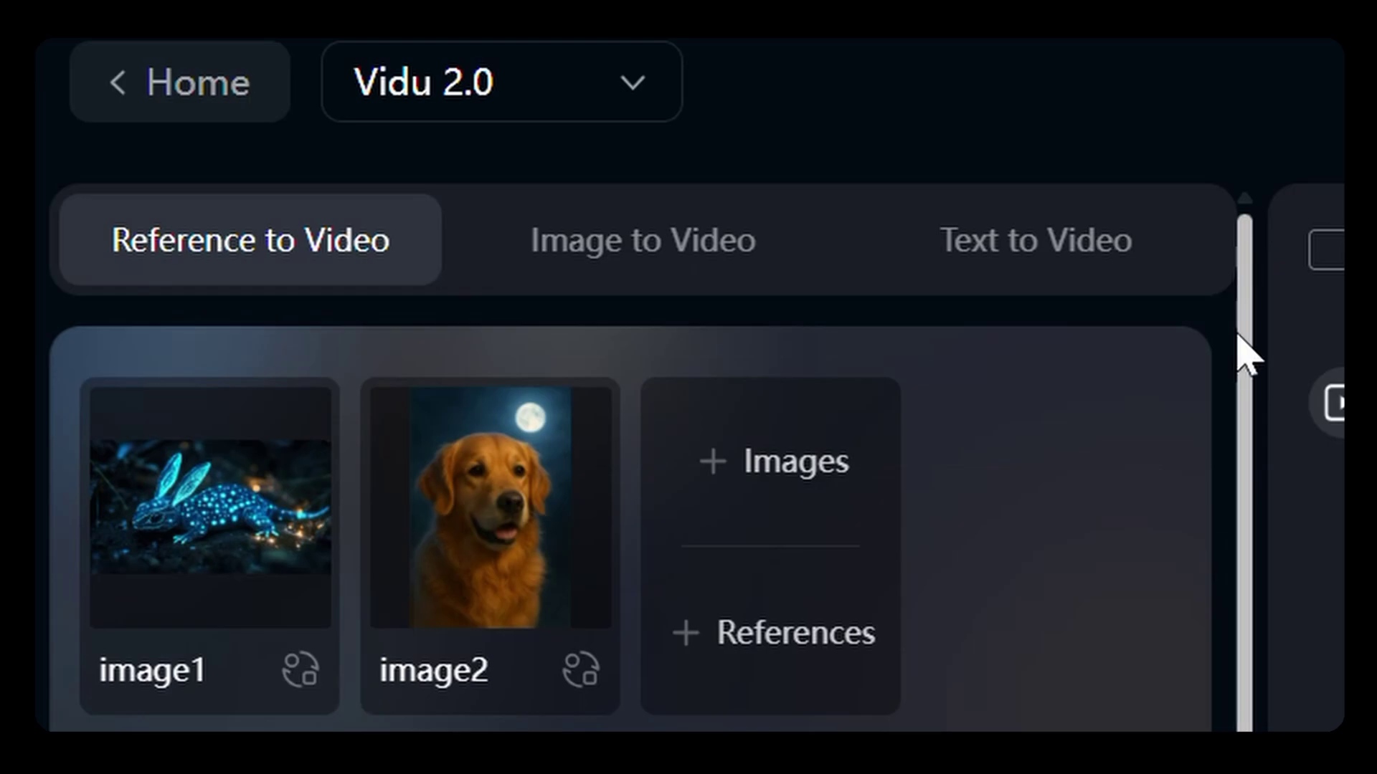
- Create a new 'Ocean creatures' reference in the references collection
left_click_drag(1239, 337, 1315, 630)
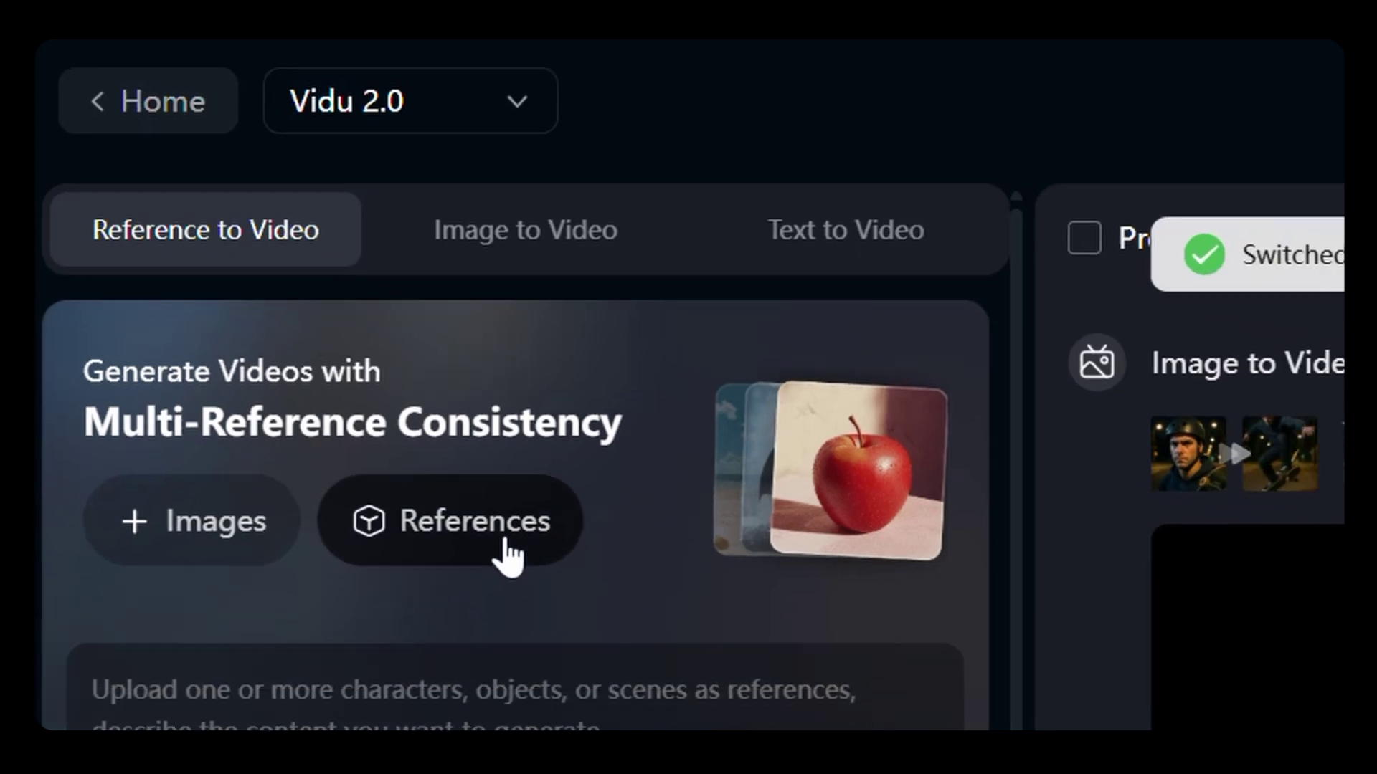
left_click(567, 614)
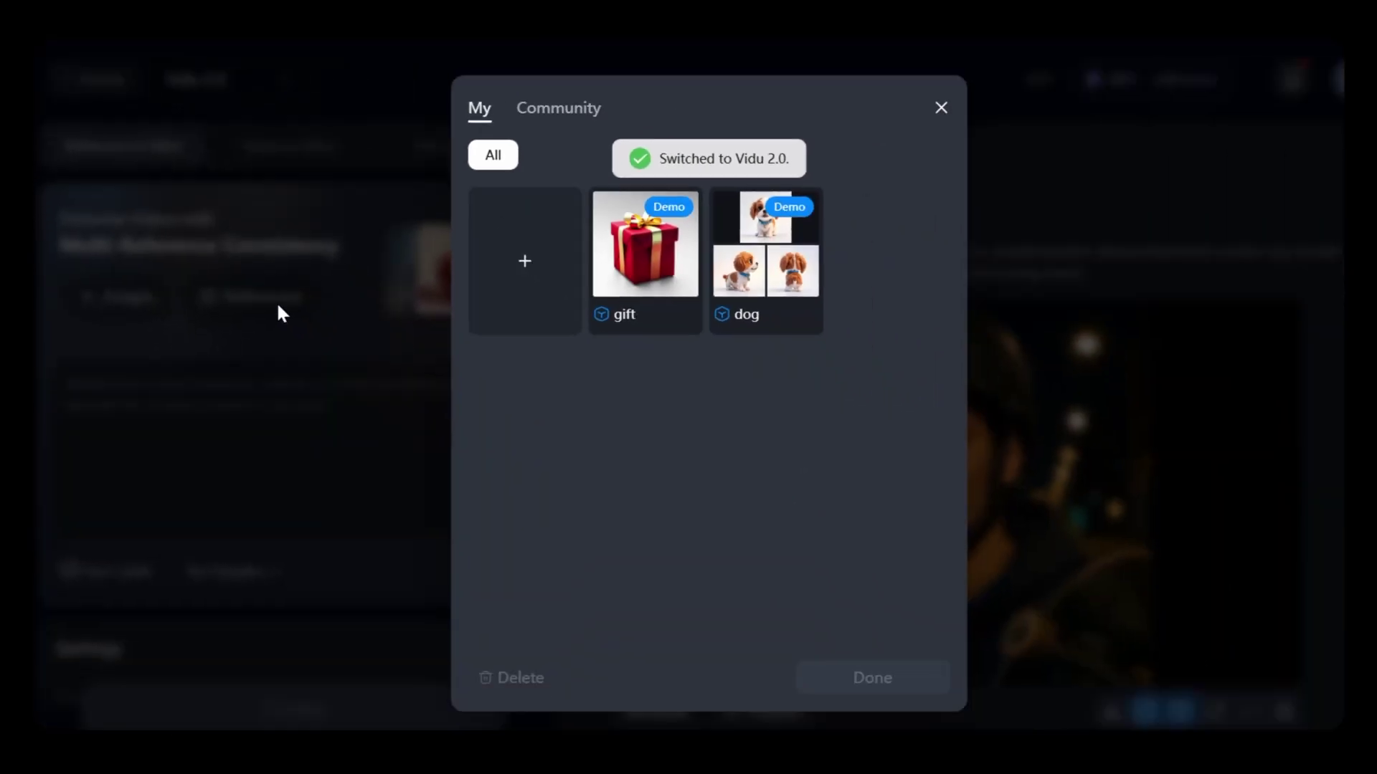
left_click(535, 287)
type("orning sunlight")
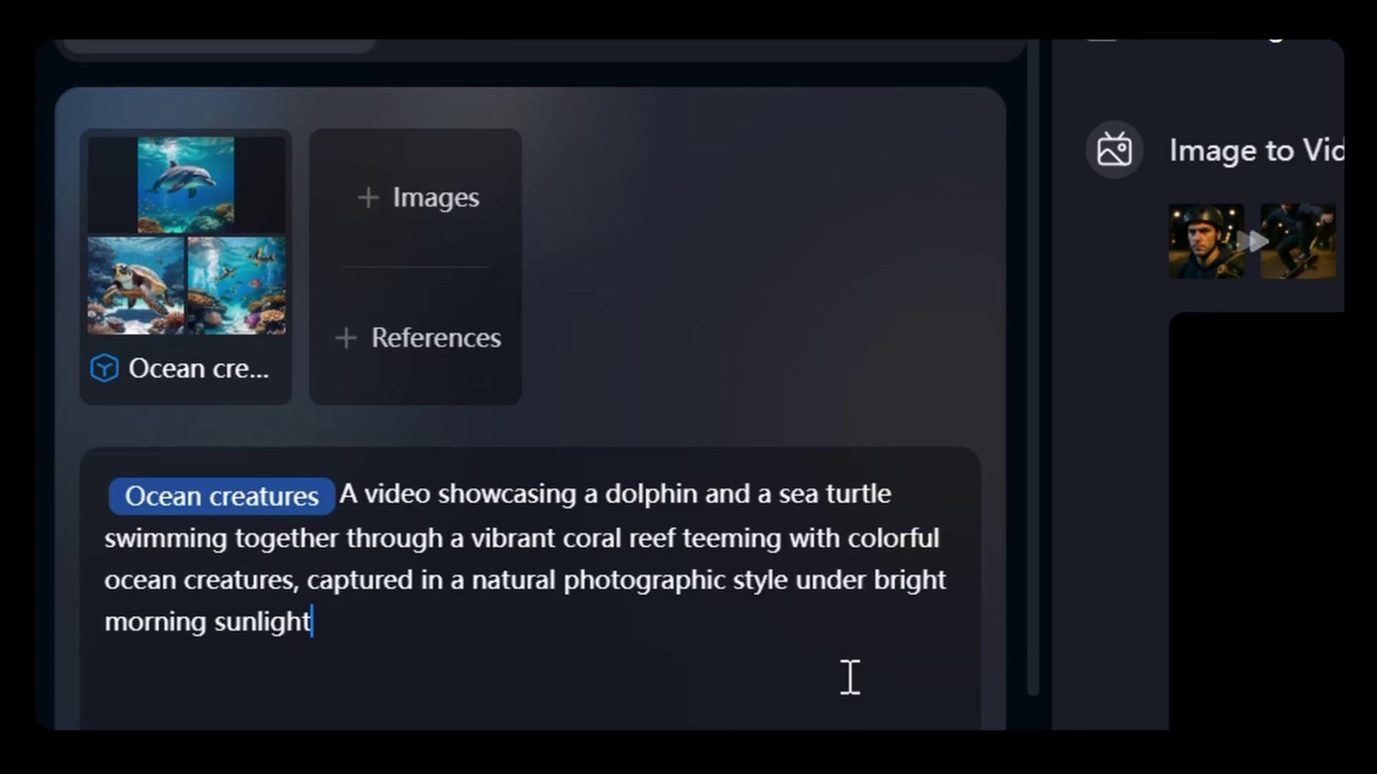
- Generate the underwater dolphin, turtle and fish video from the Ocean creatures reference
scroll(849, 676, "down", 5)
scroll(819, 534, "down", 8)
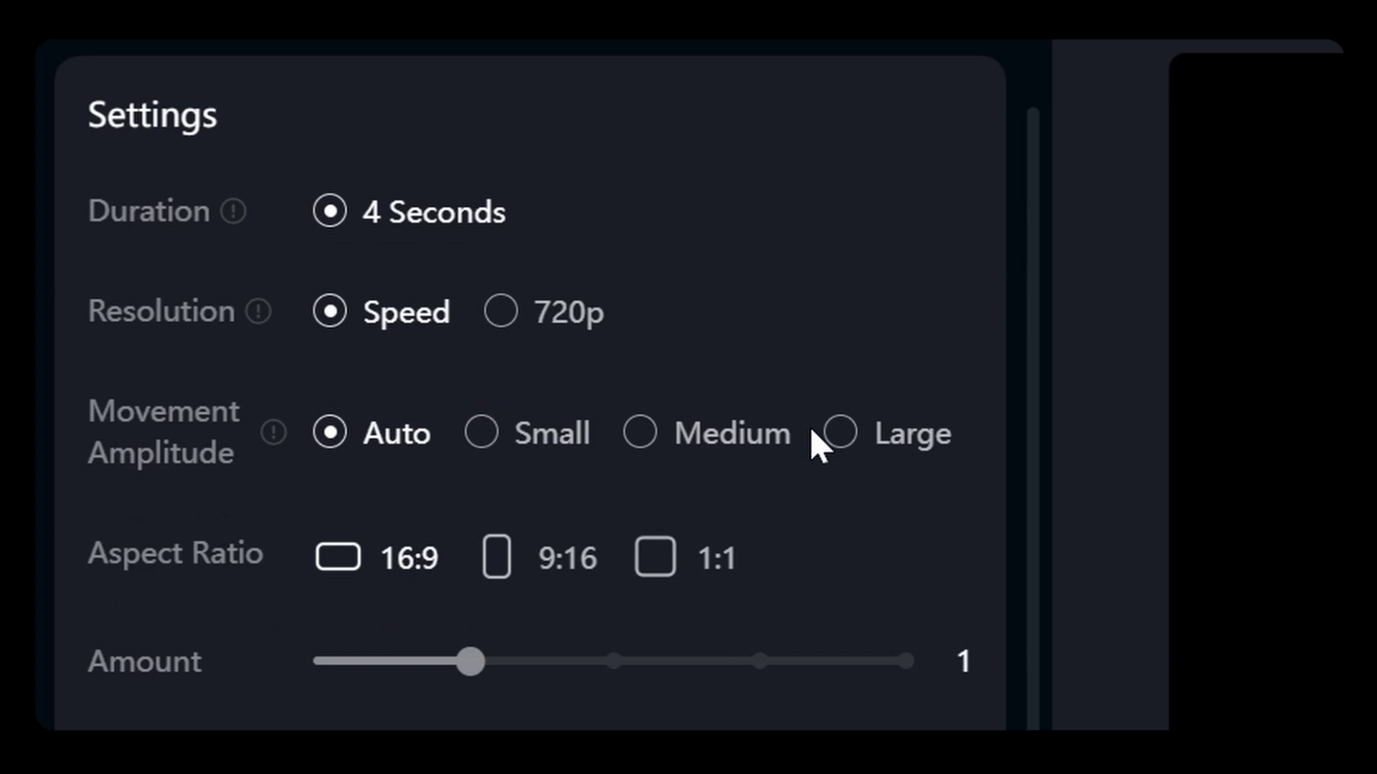
left_click(637, 685)
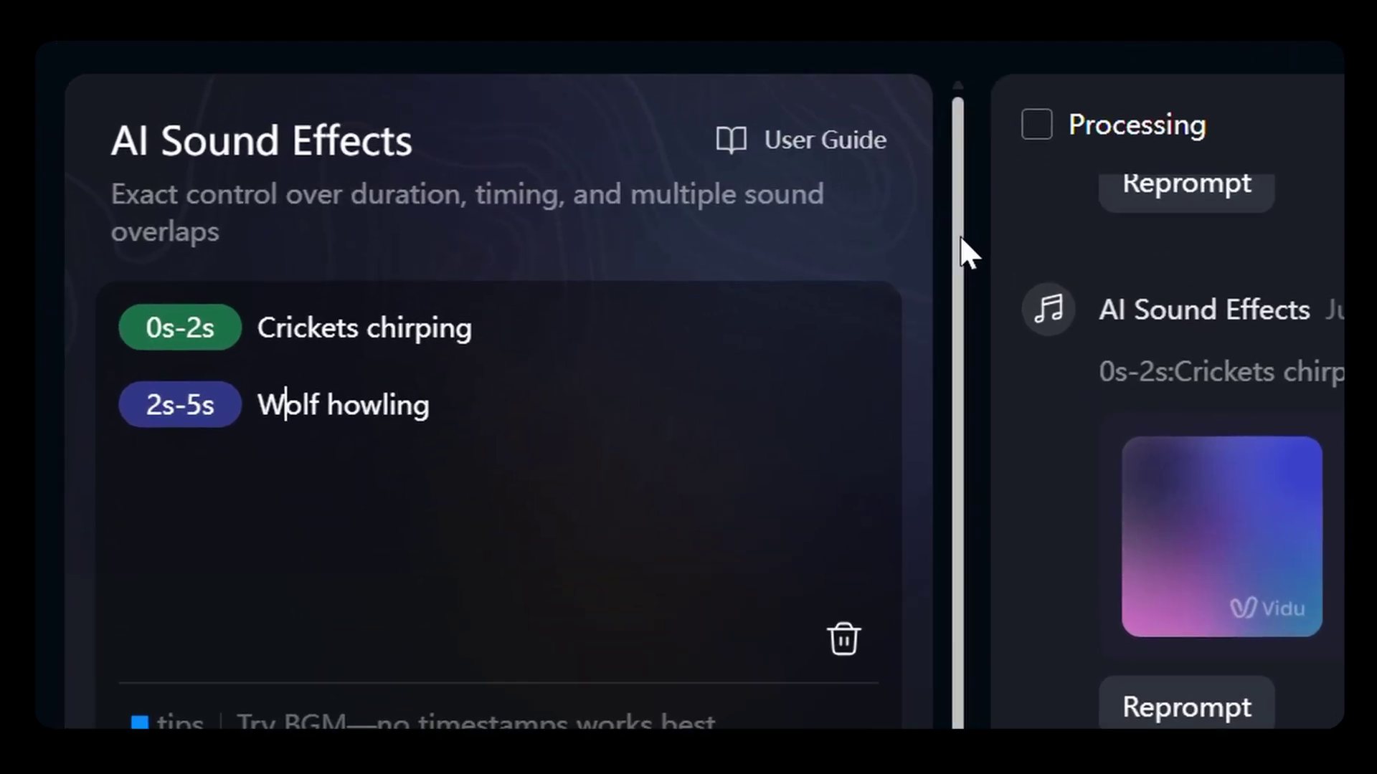
- Set timed sound prompts: crickets chirping 0–2 s and wolf howling 2–5 s, 5 s total
left_click_drag(548, 220, 548, 285)
left_click_drag(958, 356, 975, 532)
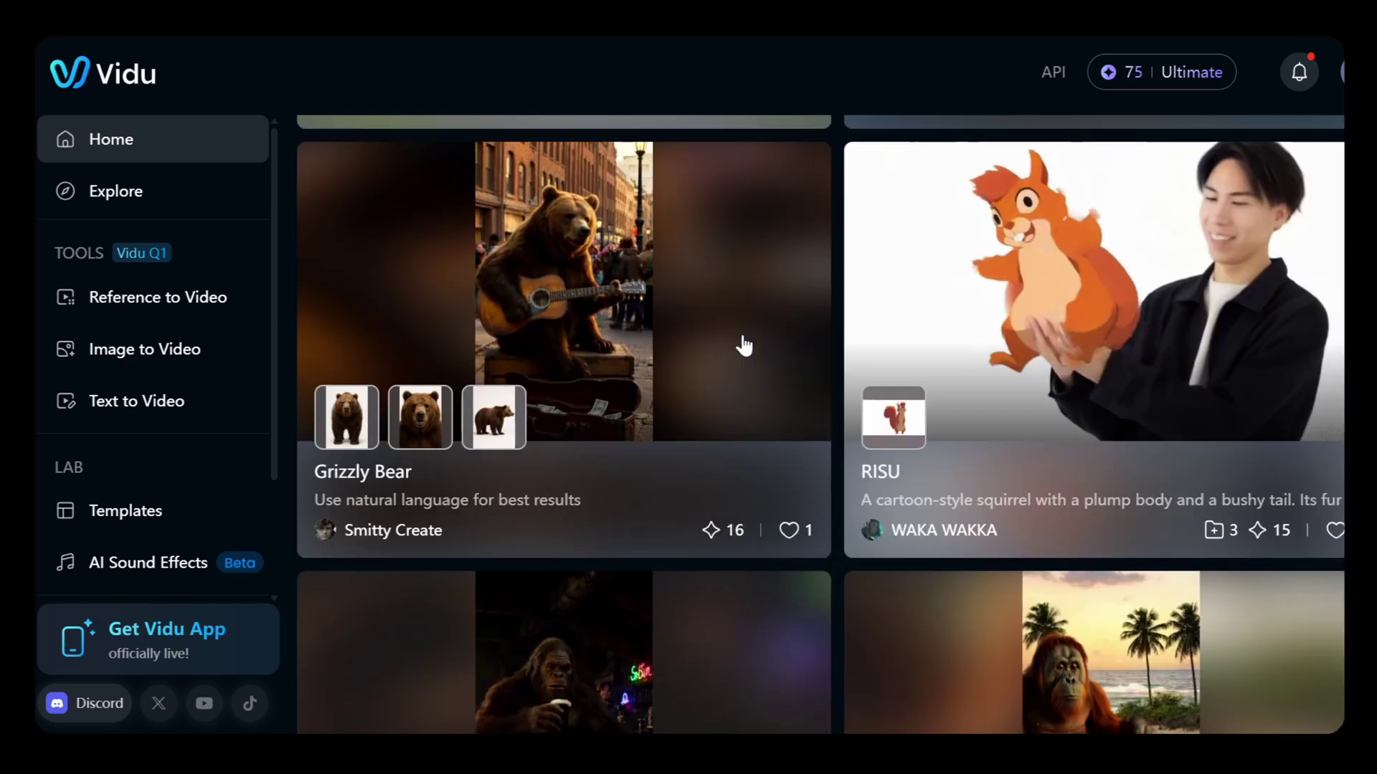
- Filter References to Others and save the Funny Car card to My References
scroll(744, 346, "down", 6)
scroll(684, 391, "down", 10)
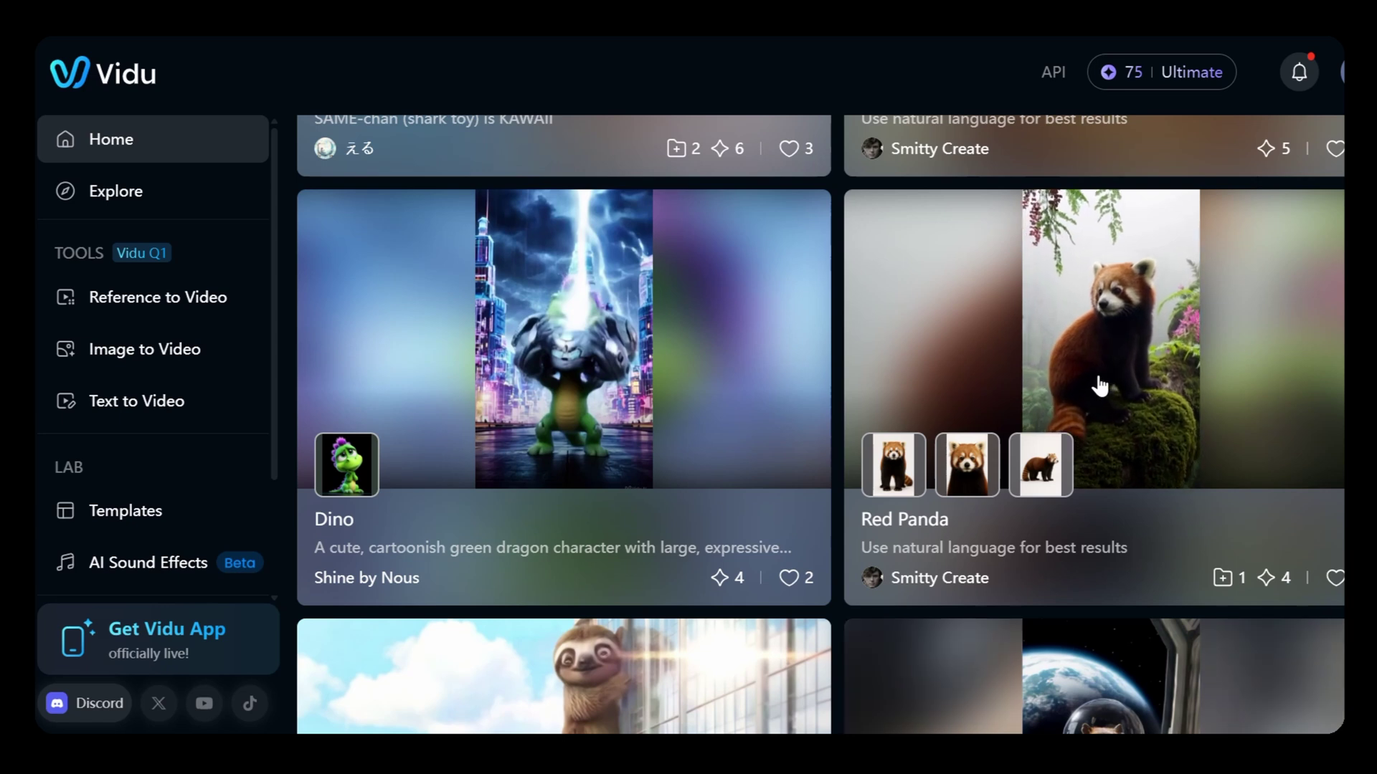
scroll(1140, 341, "down", 5)
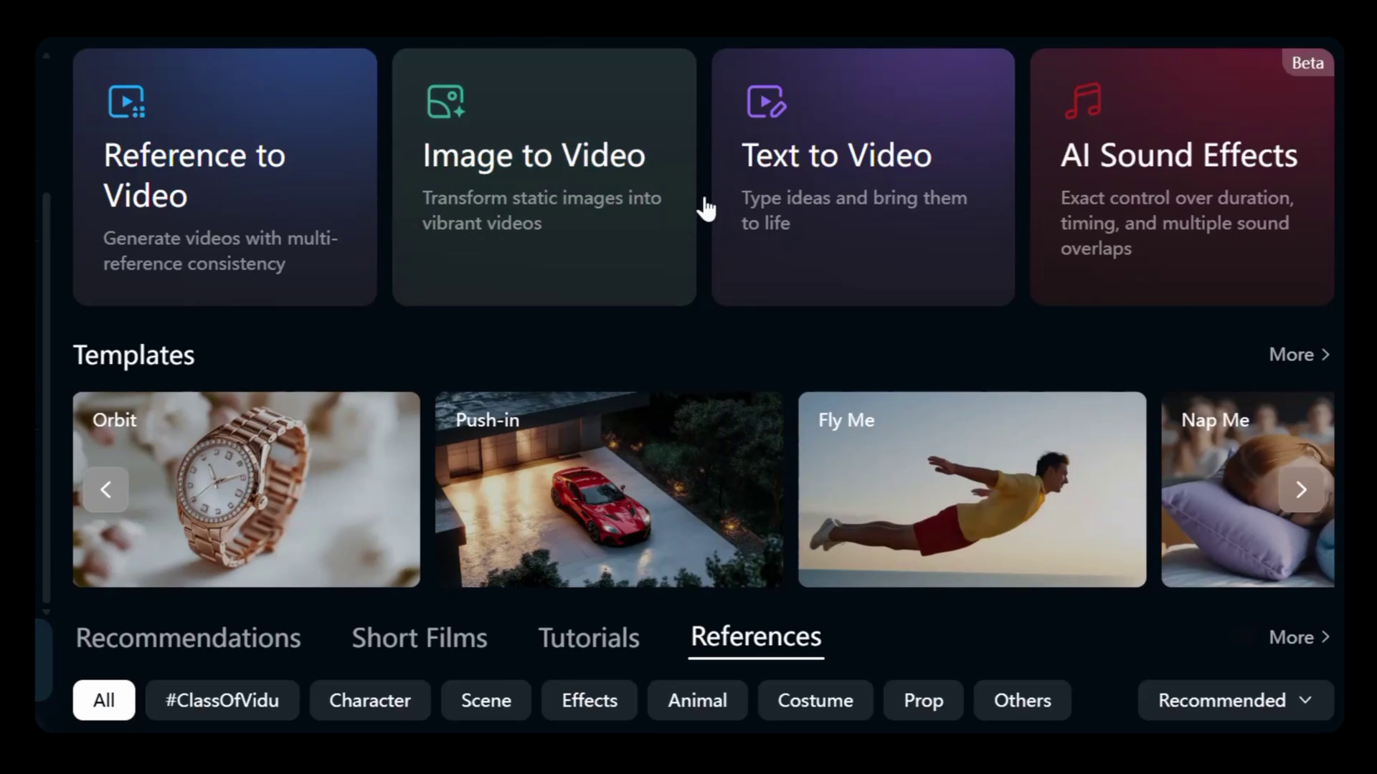
left_click(1021, 701)
scroll(652, 270, "down", 8)
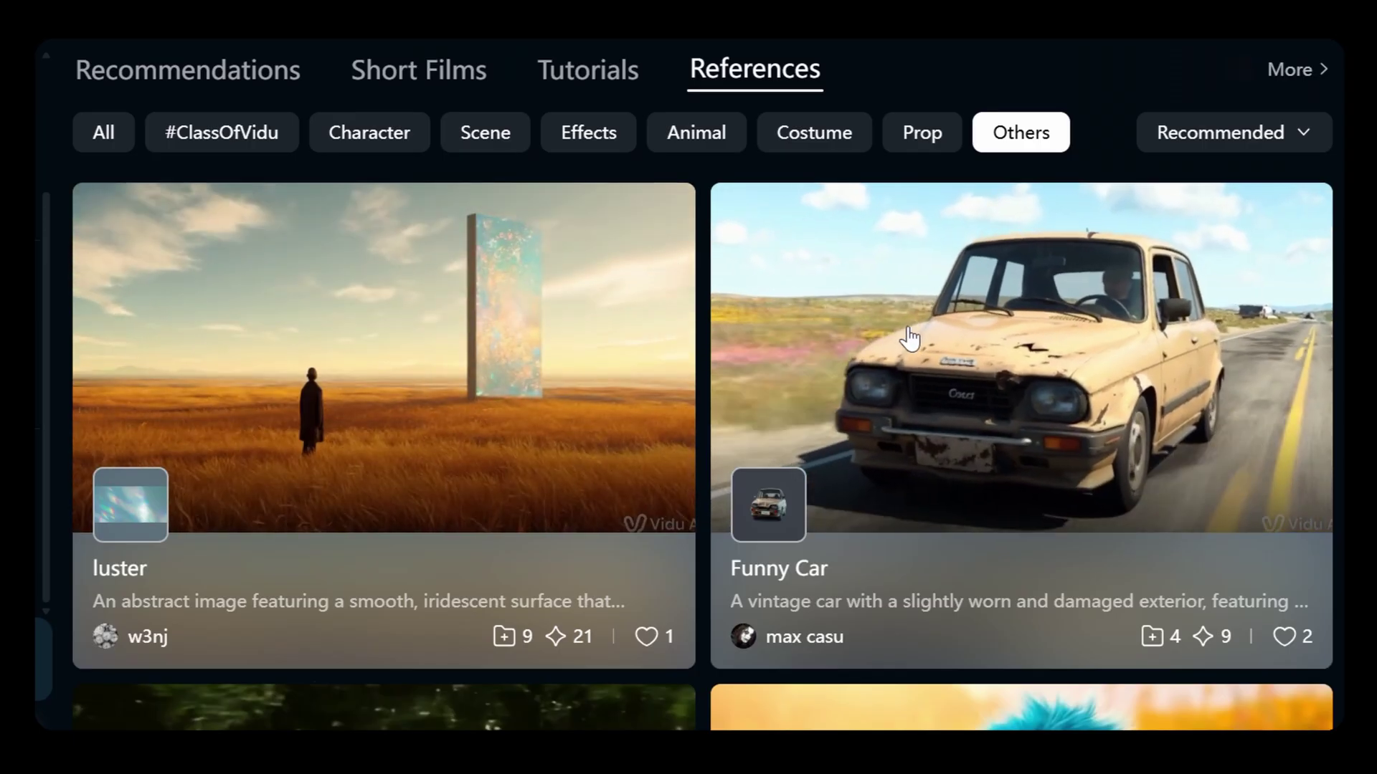
left_click(878, 324)
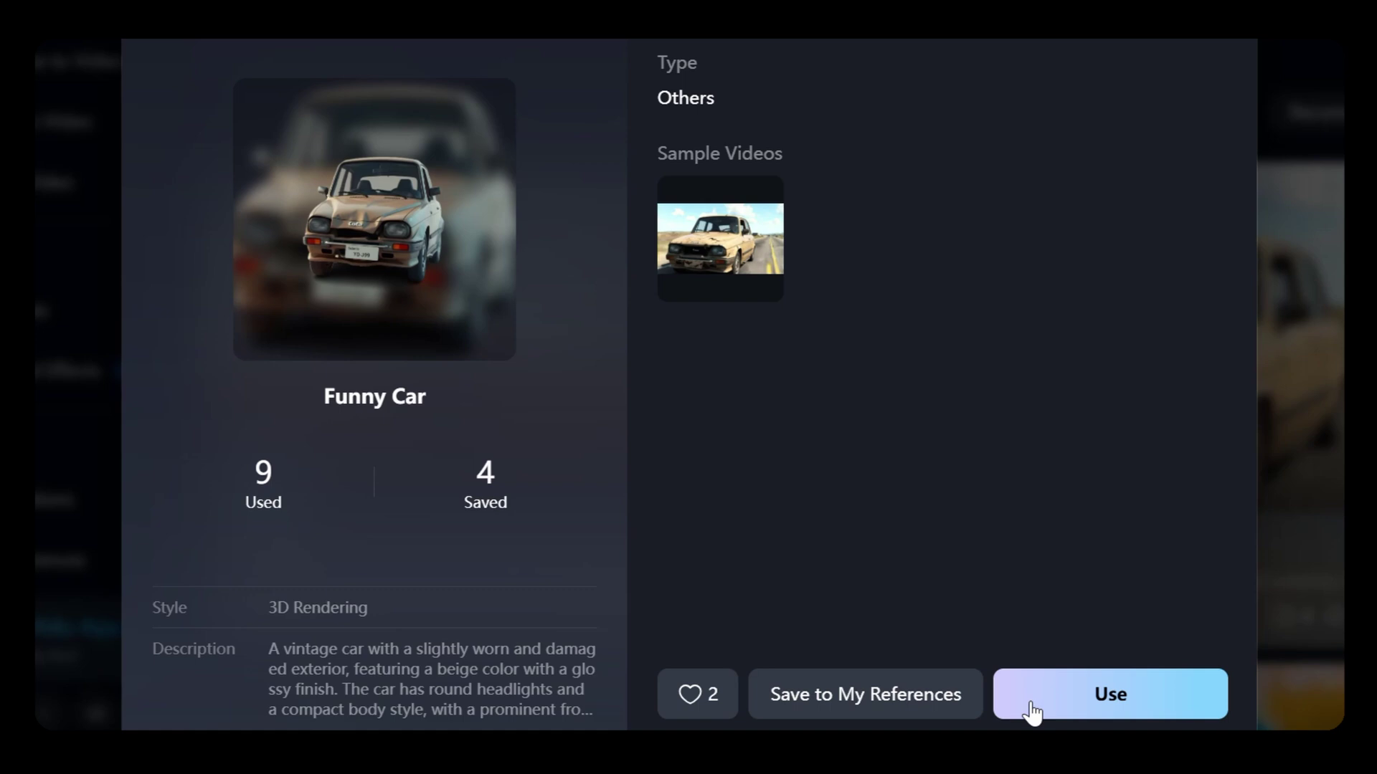
left_click(904, 717)
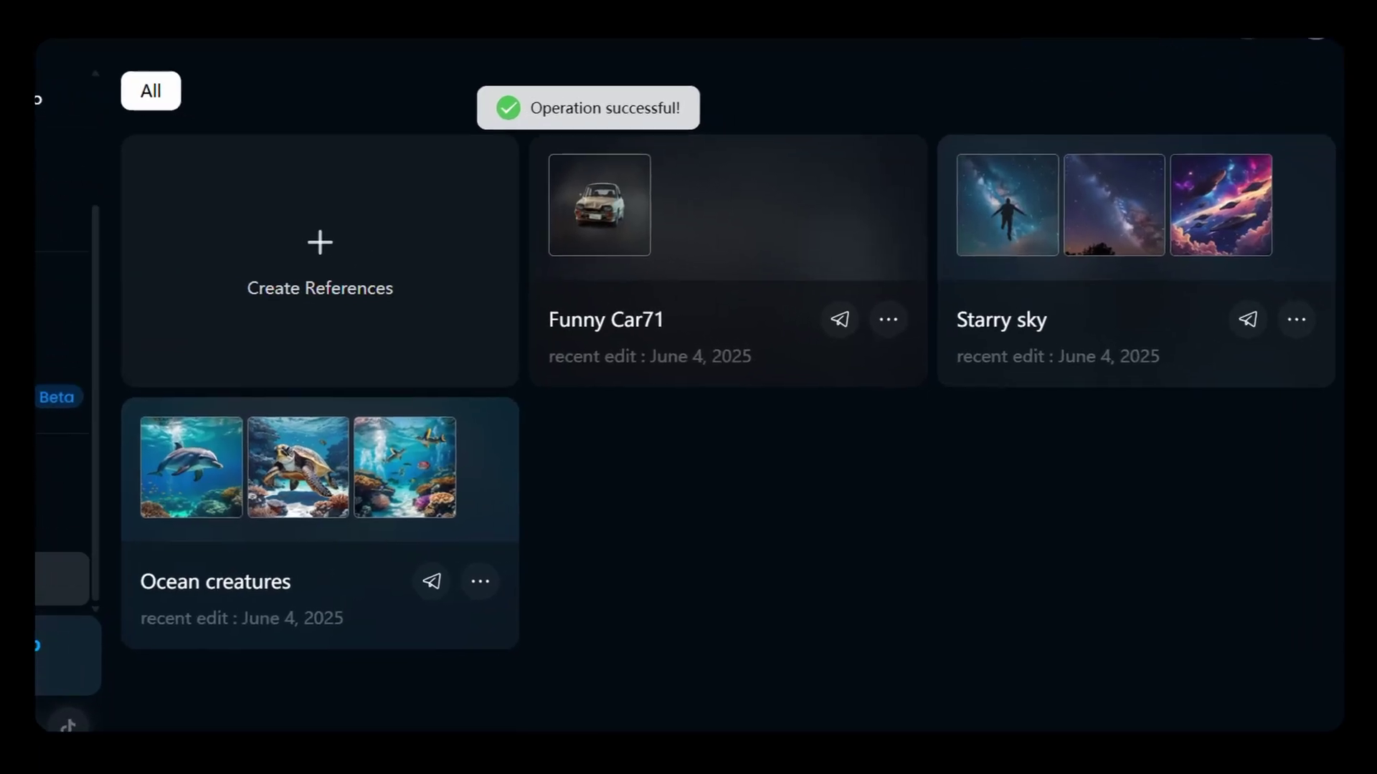
- Create a 'Starry sky' reference from a main image plus two extra space images
left_click(402, 358)
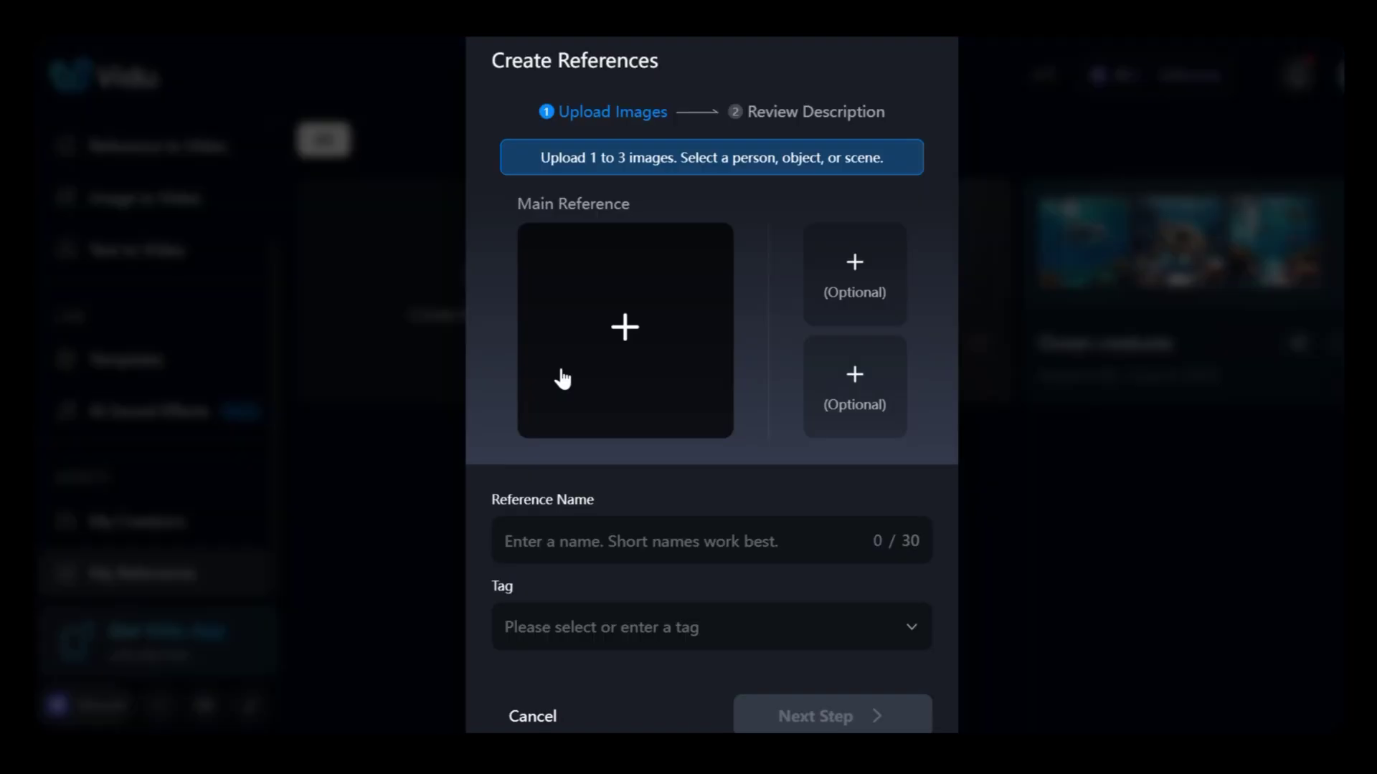
left_click(624, 356)
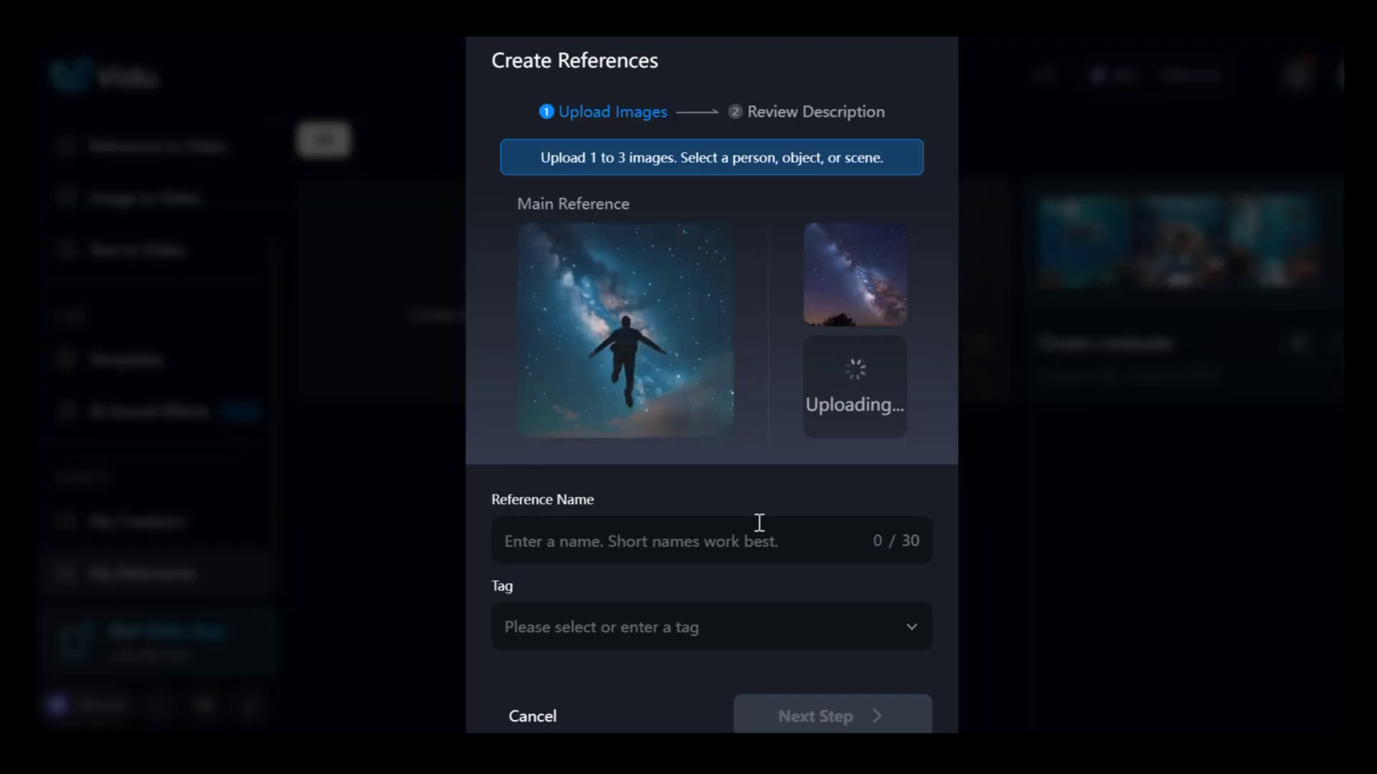
left_click(757, 543)
type("S")
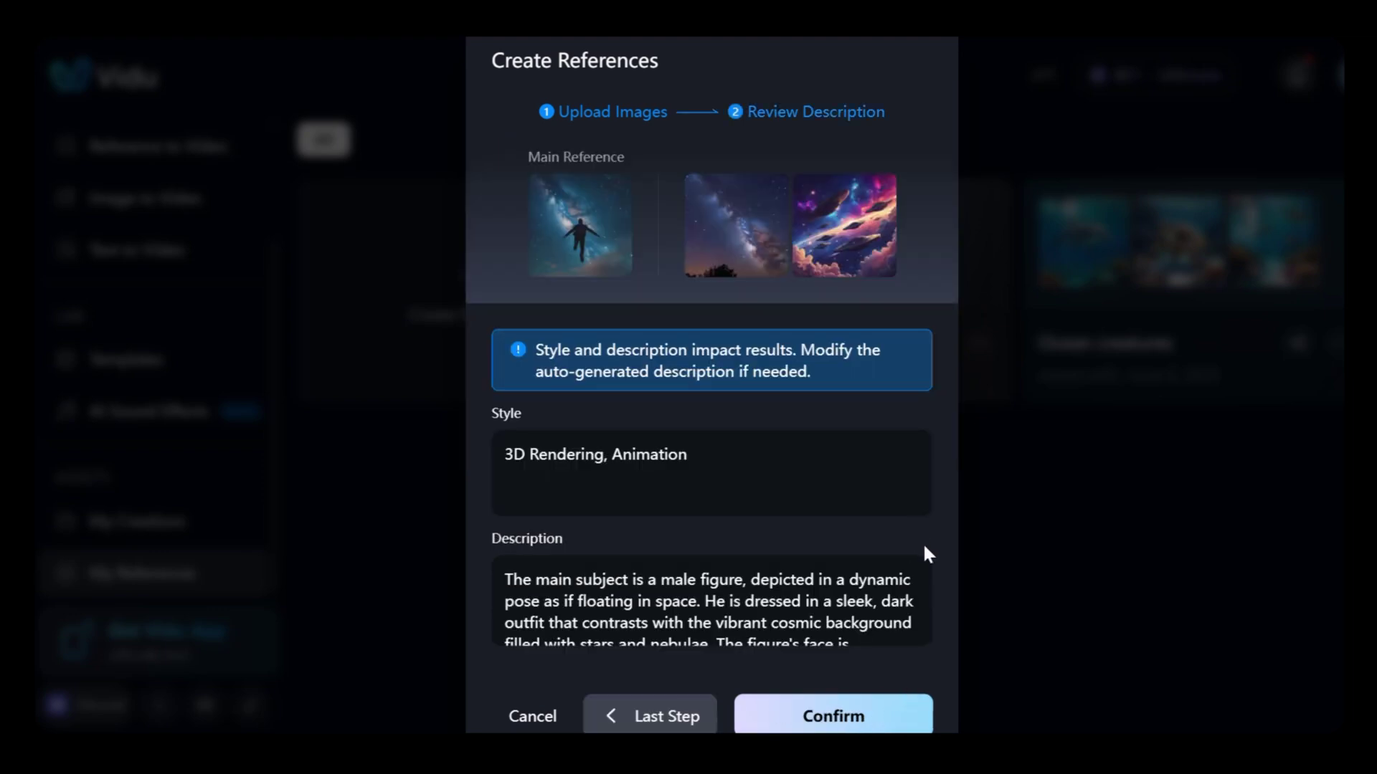
scroll(915, 574, "down", 2)
left_click(846, 713)
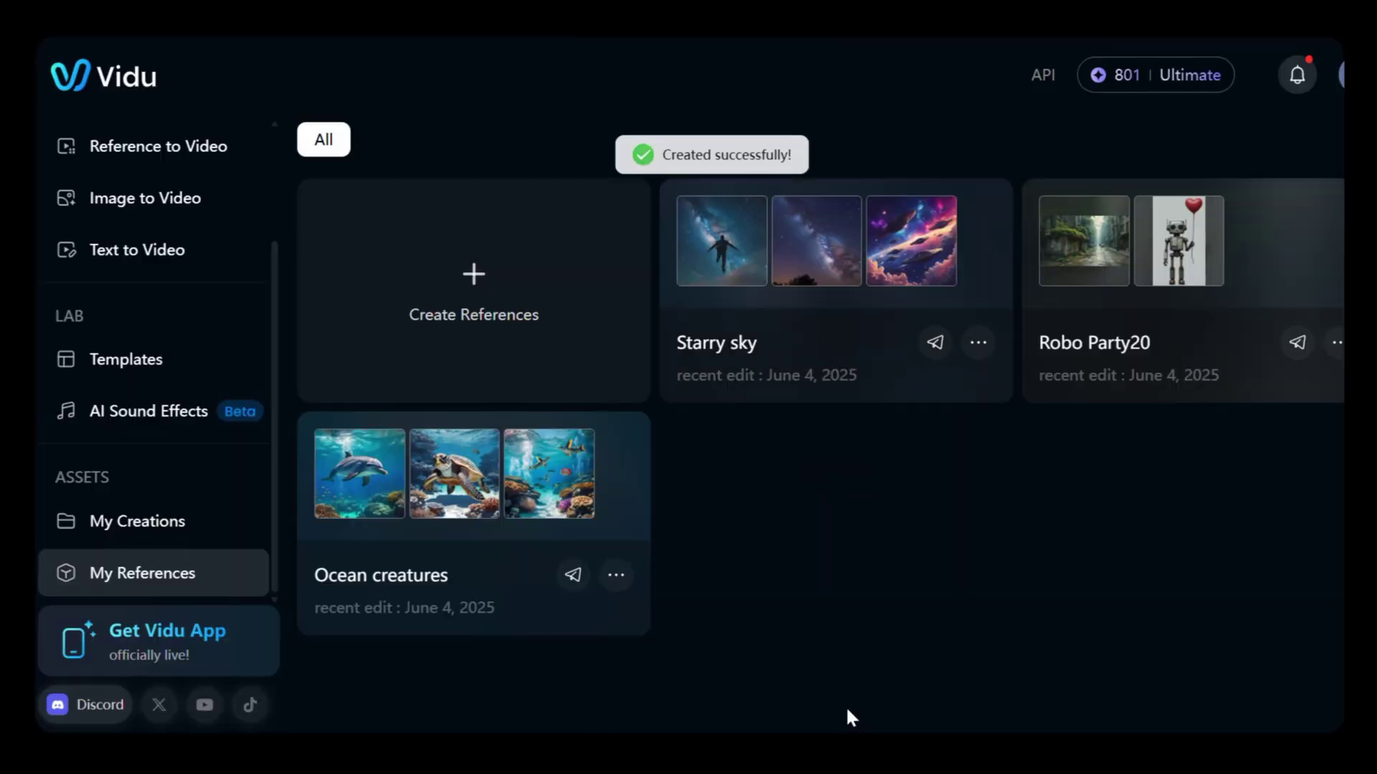
- Use the Starry sky reference to start a new video of objects flying in the sky
left_click(832, 244)
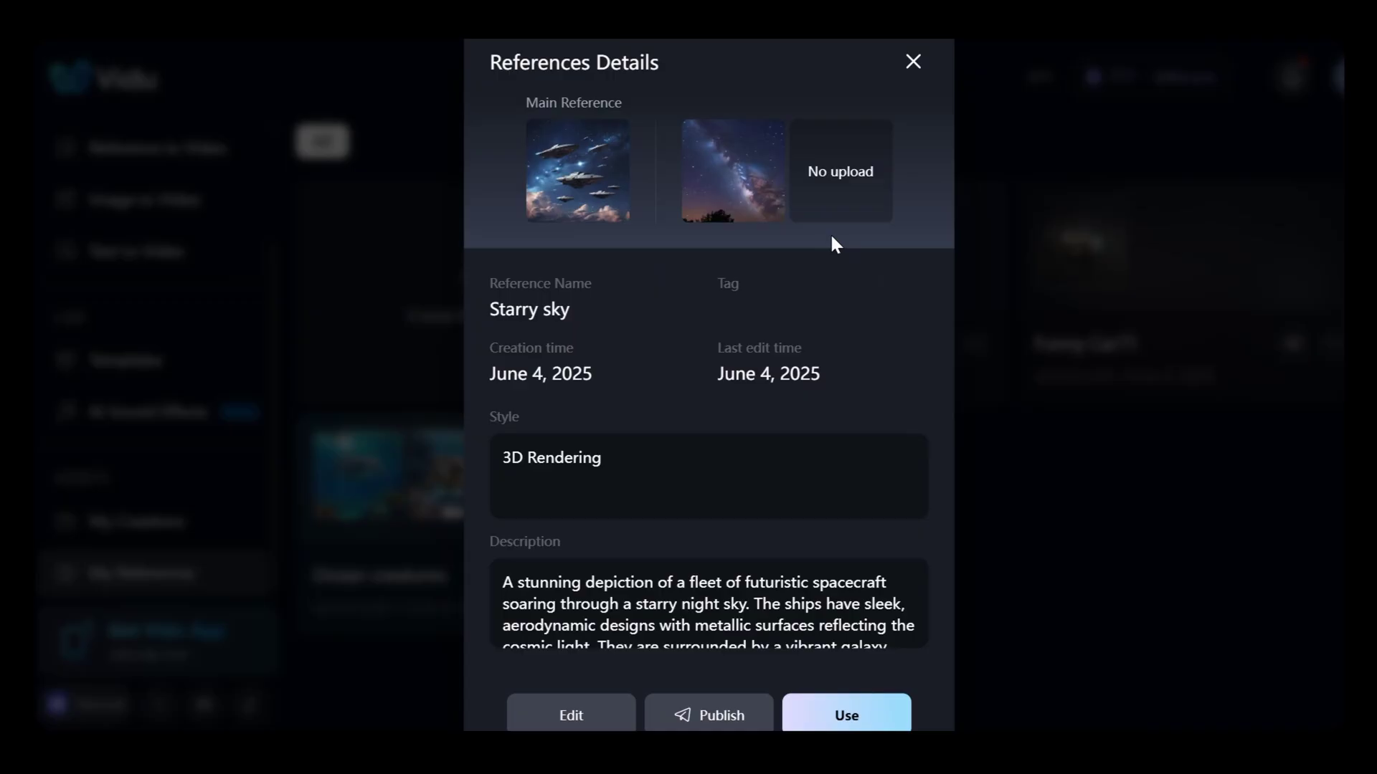
left_click(871, 726)
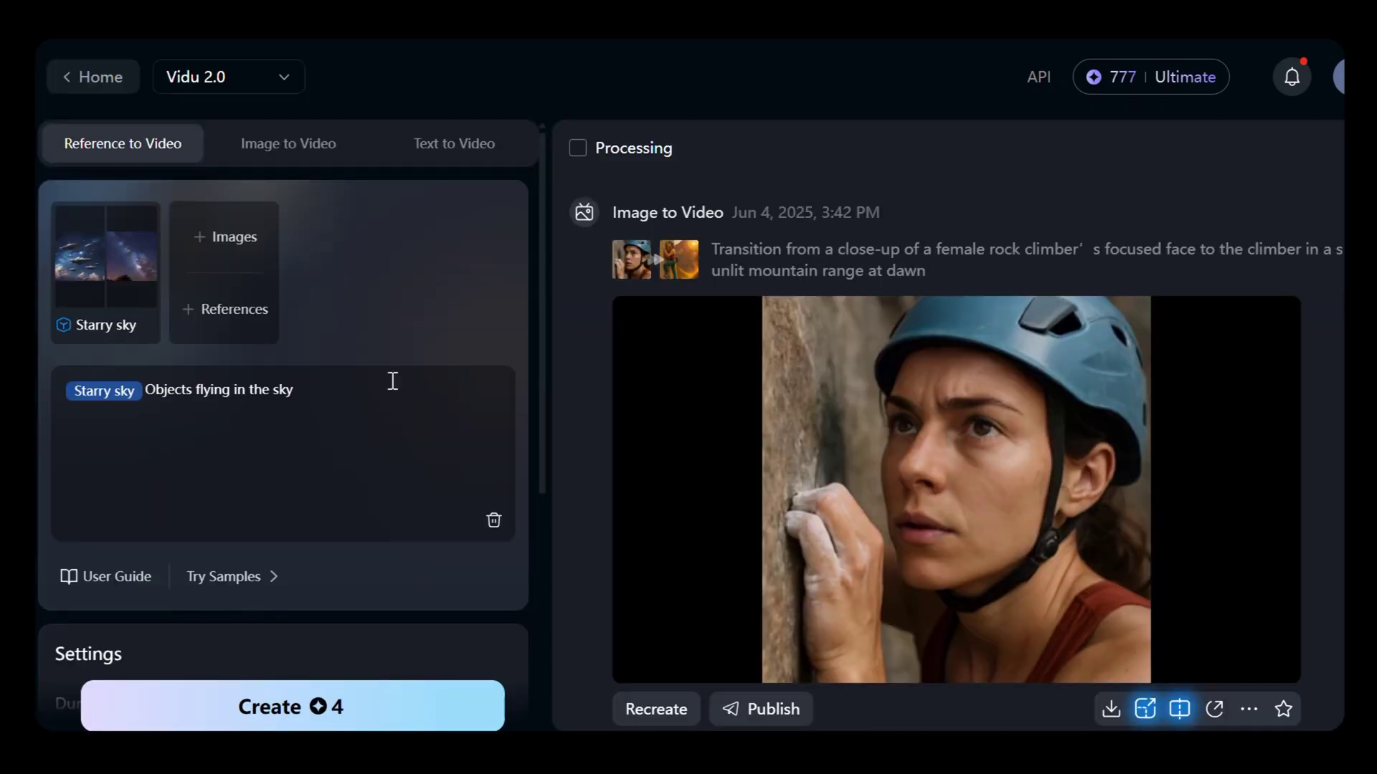
scroll(397, 406, "down", 3)
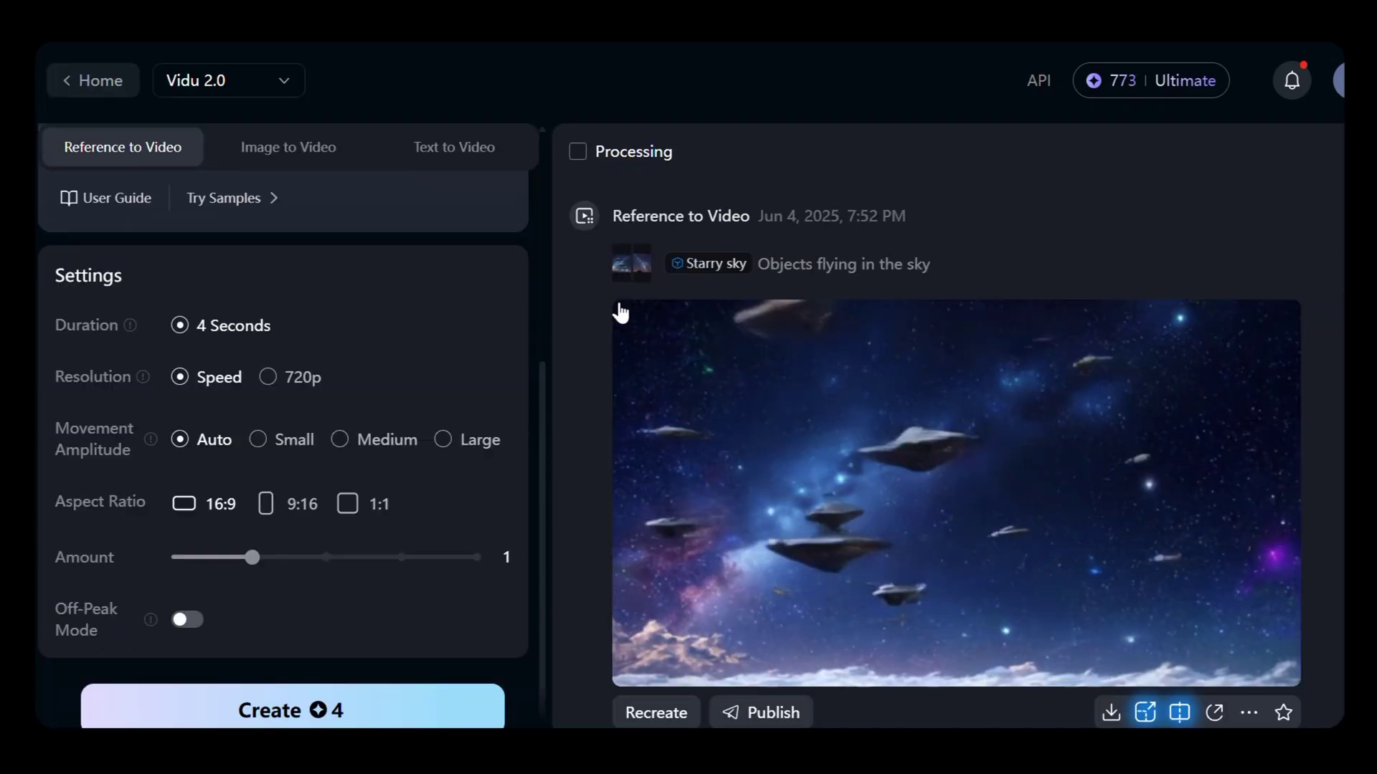